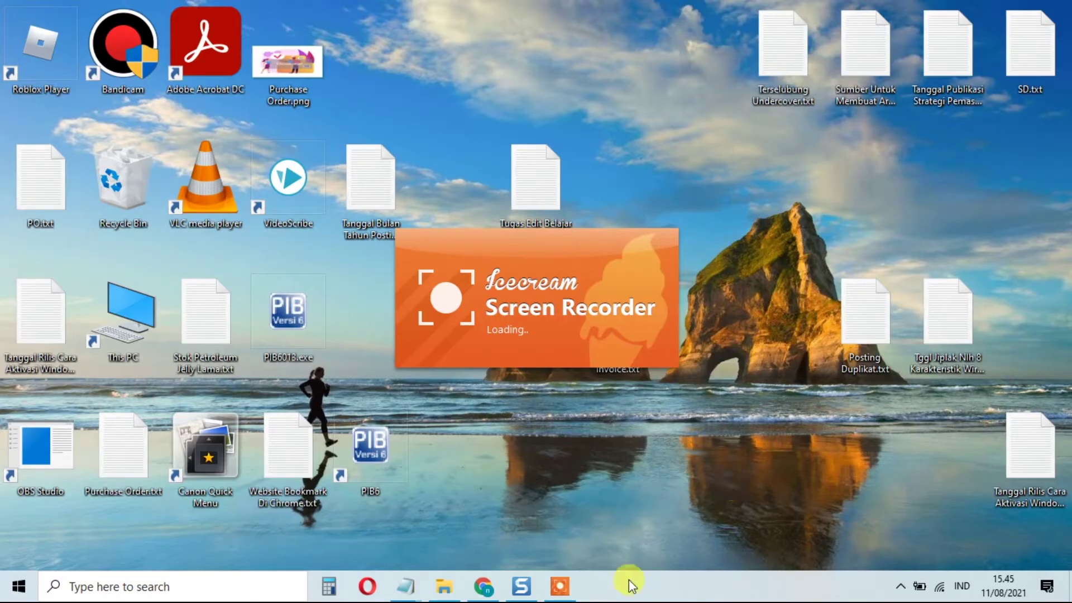
pyautogui.moveTo(682, 570)
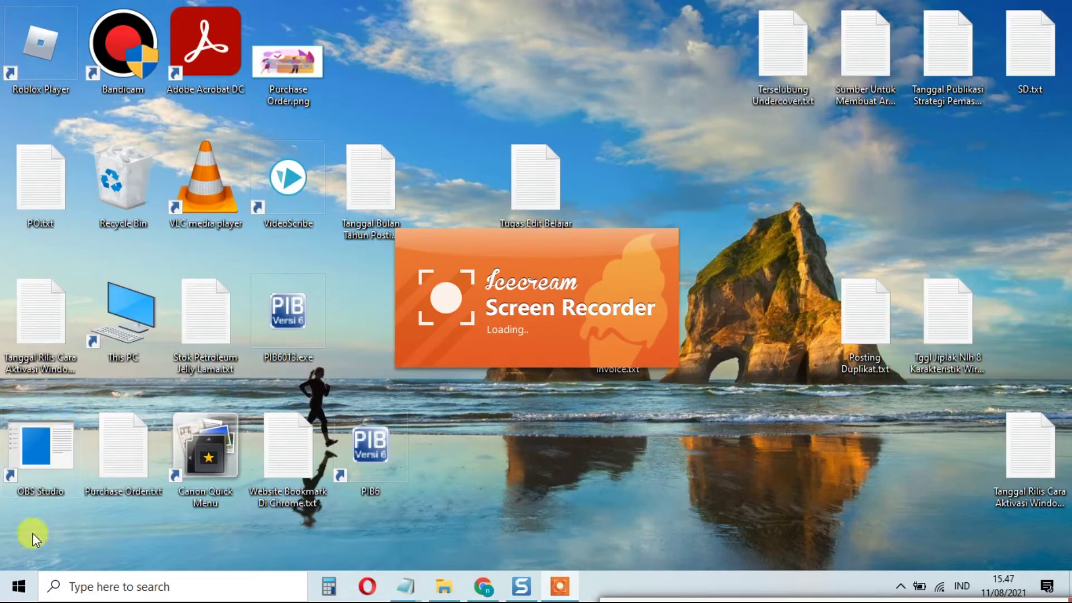
pyautogui.click(20, 583)
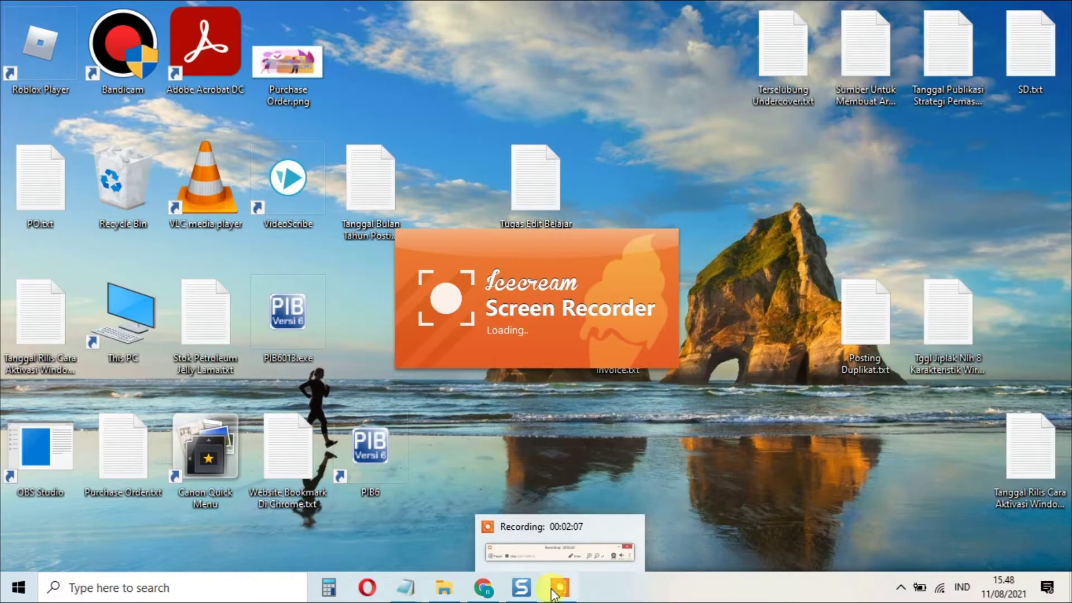
pyautogui.click(597, 540)
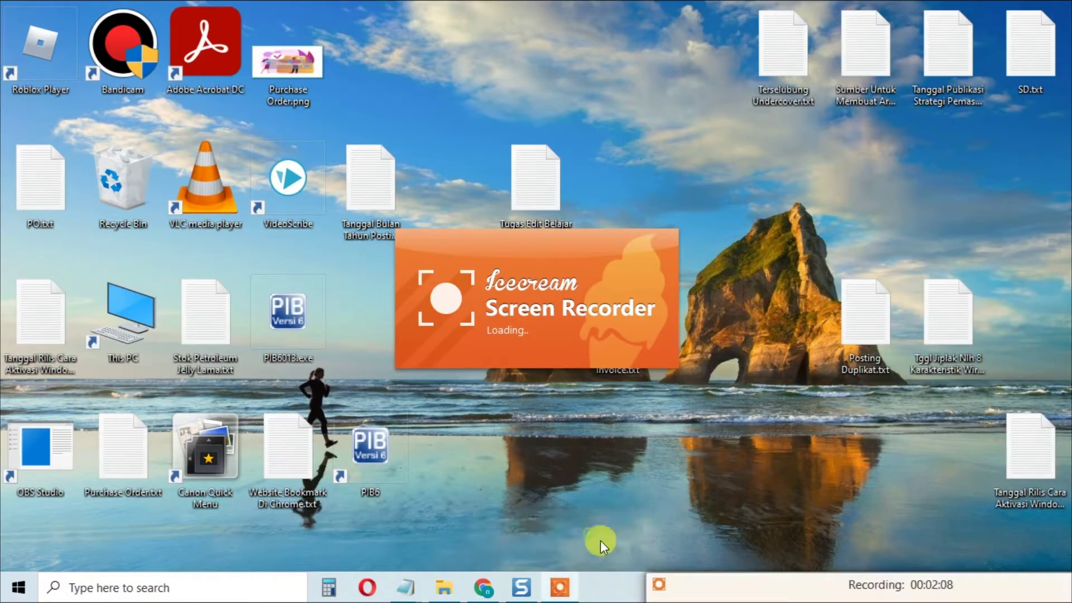
# Show the touch keyboard button on the Windows taskbar
pyautogui.rightClick(605, 581)
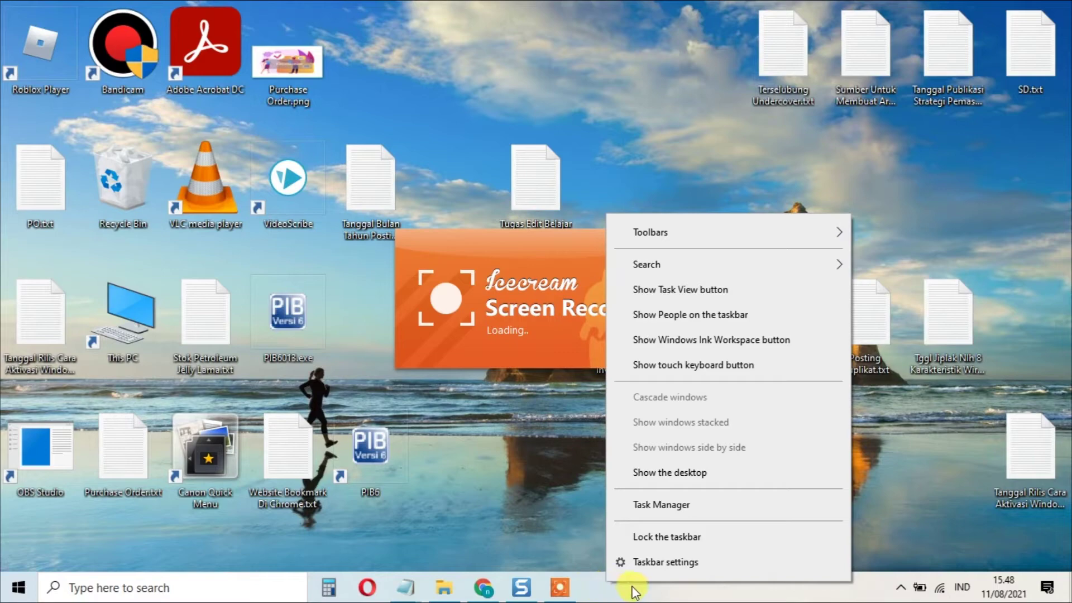
pyautogui.rightClick(598, 587)
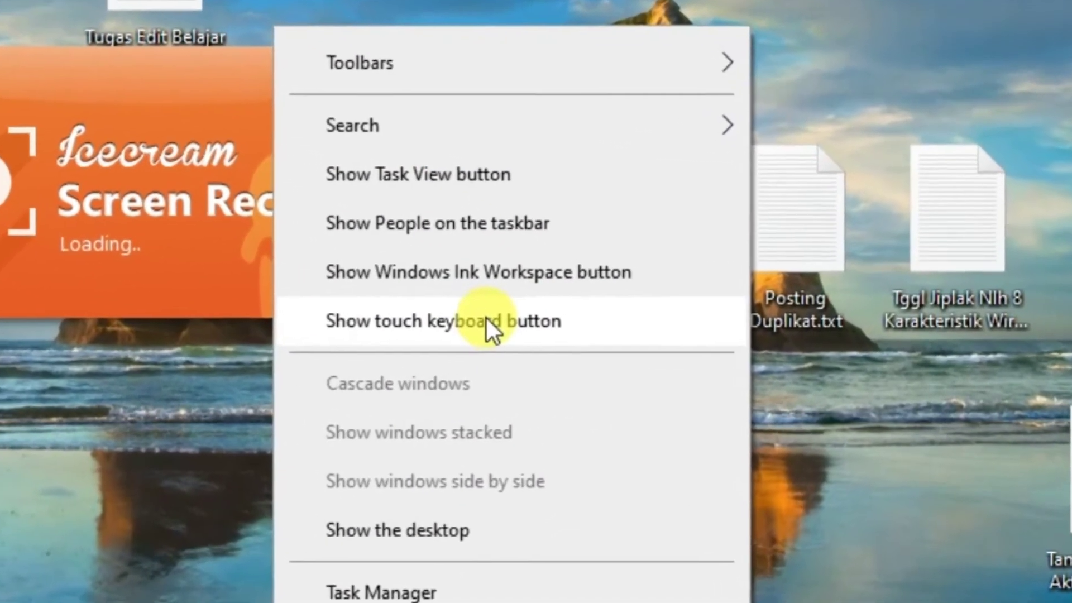
pyautogui.click(473, 317)
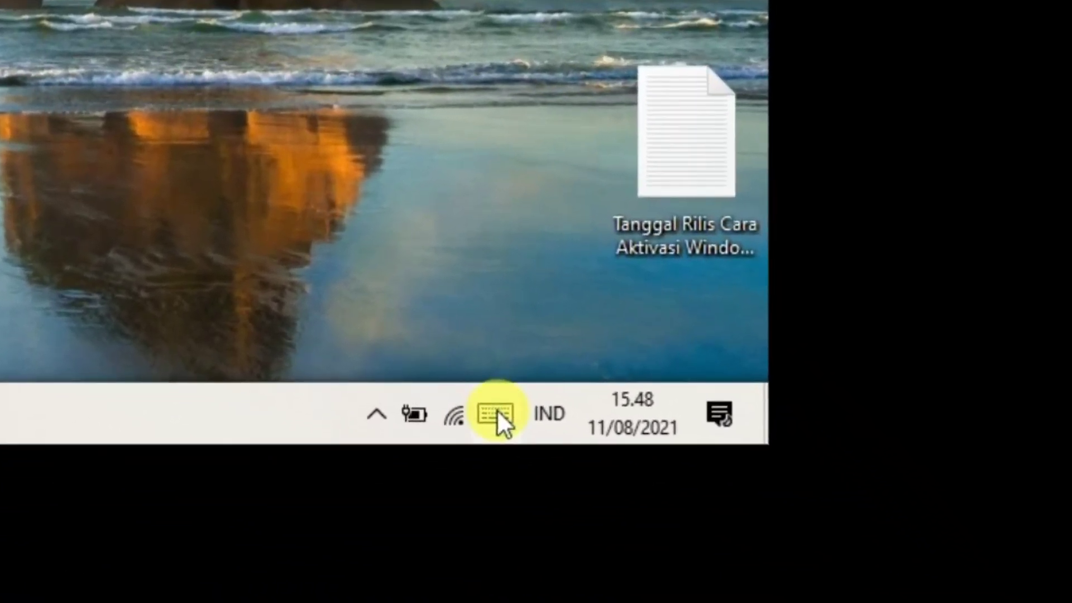
# Bring up the touch keyboard to view its layout, and close it again
pyautogui.click(498, 413)
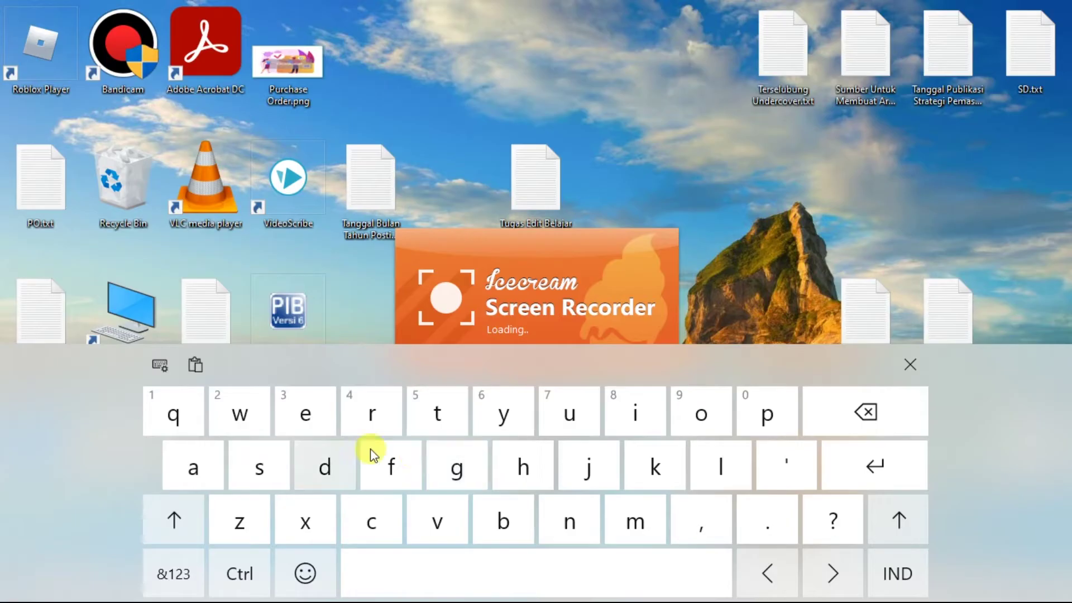
pyautogui.click(614, 467)
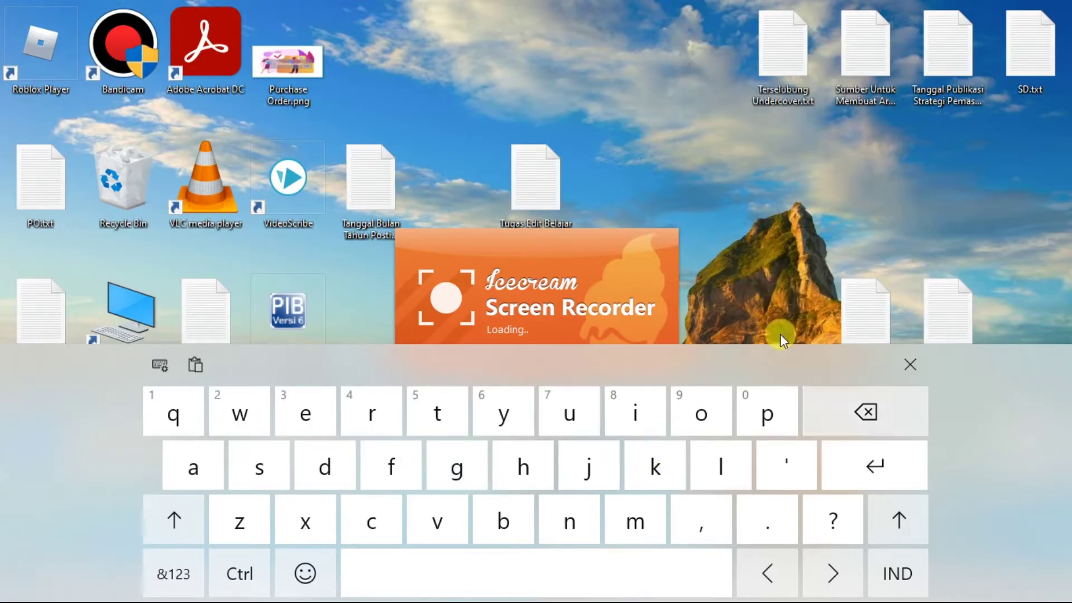
pyautogui.click(908, 367)
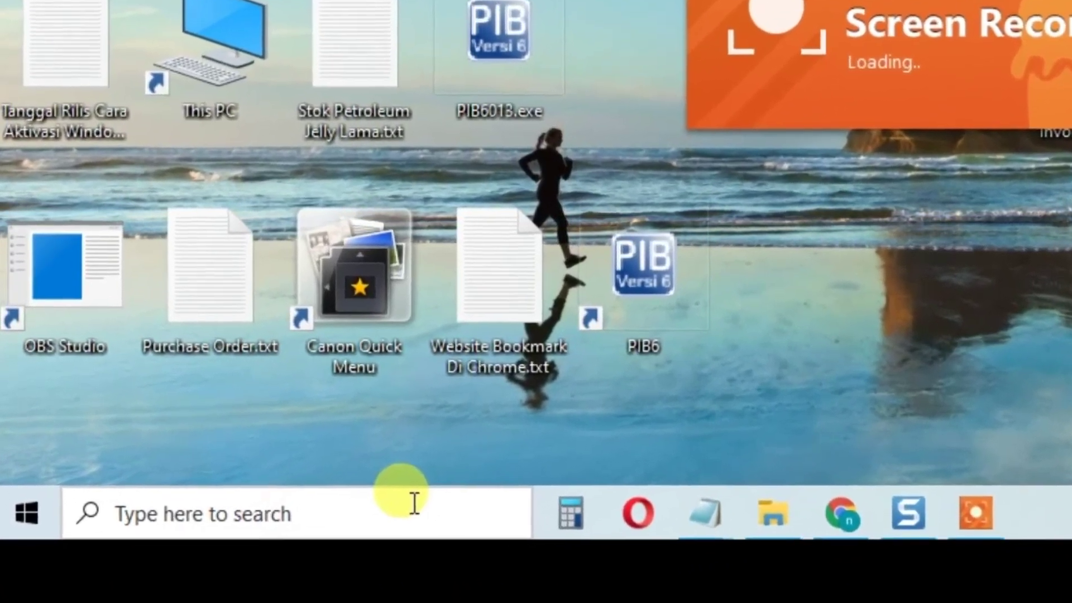
# Search Windows for "device mana" using the touch keyboard, open Device Manager and dismiss the touch keyboard
pyautogui.click(239, 540)
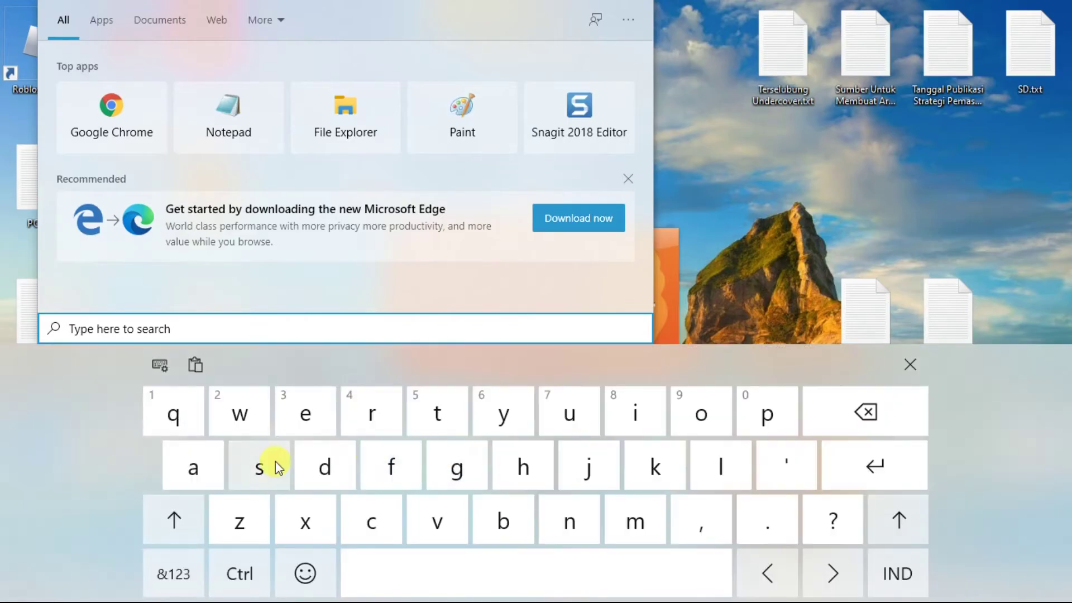
pyautogui.click(316, 449)
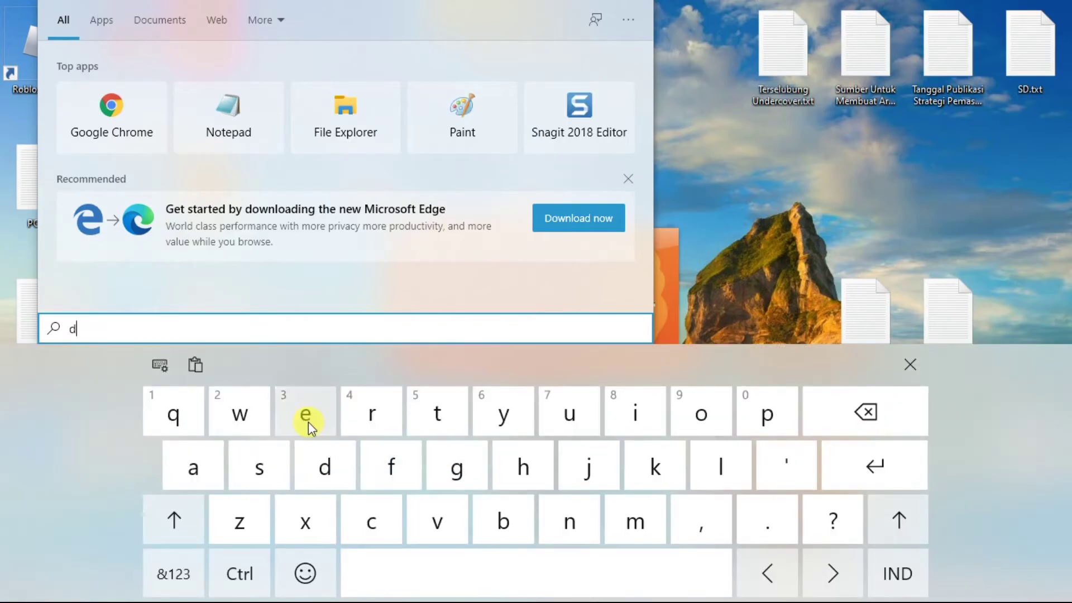
pyautogui.click(308, 421)
pyautogui.click(636, 413)
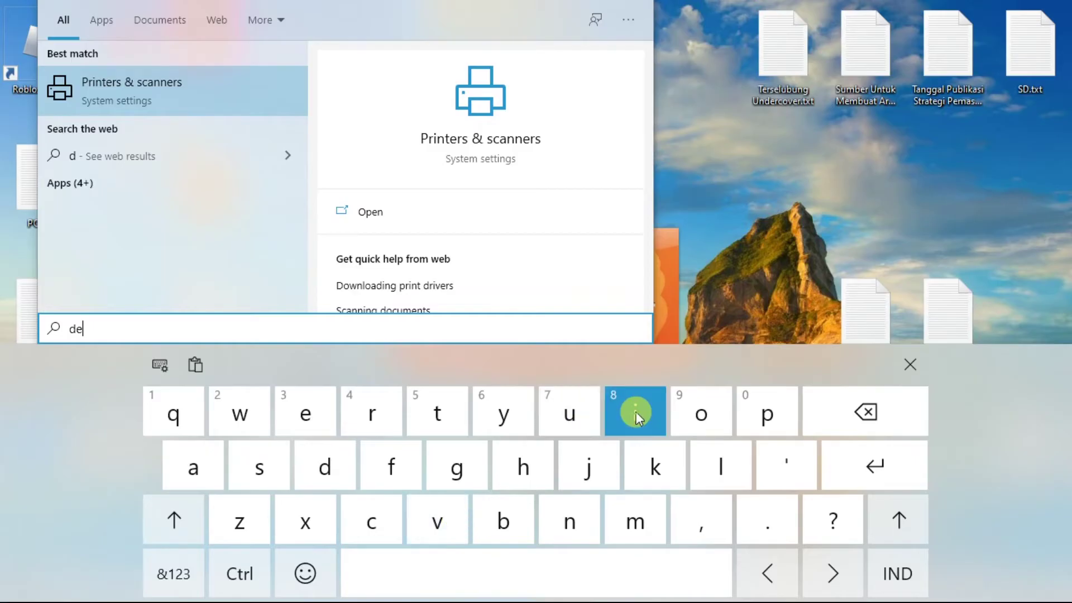
pyautogui.click(313, 412)
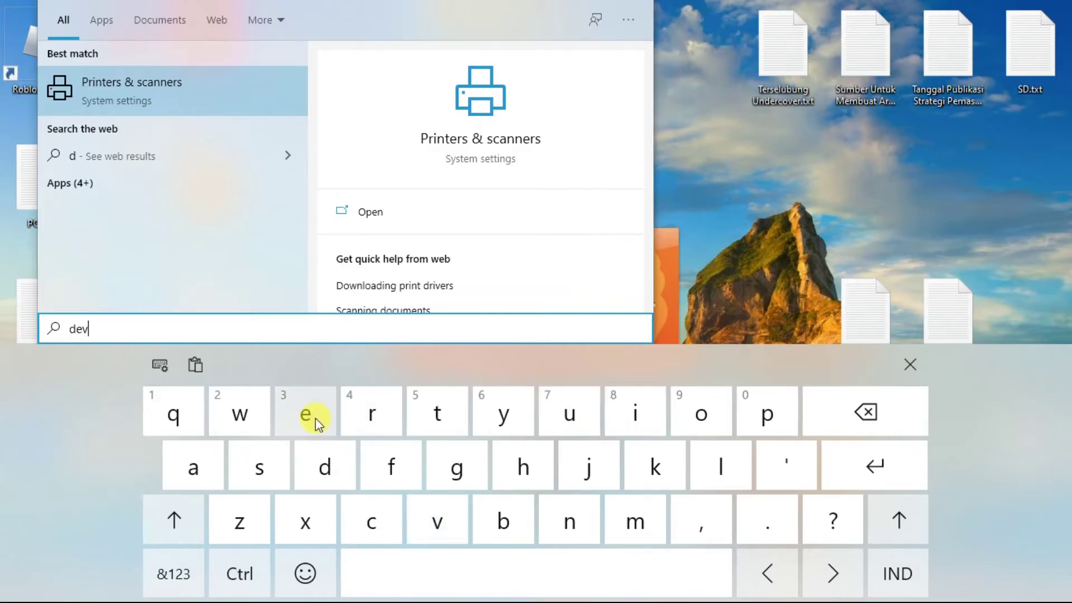
pyautogui.write('ice')
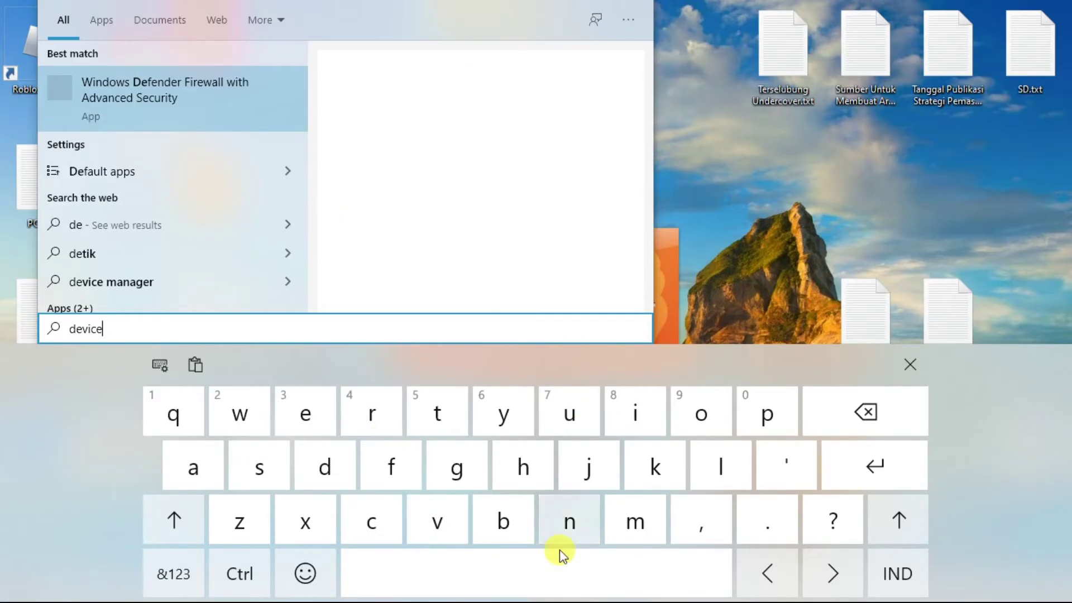
pyautogui.click(575, 565)
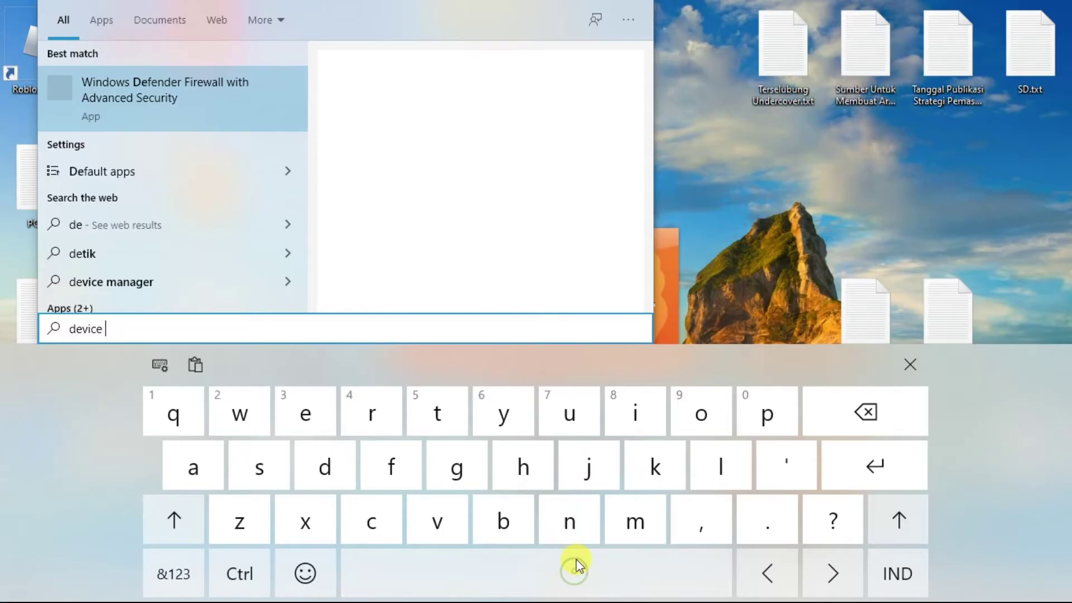
pyautogui.click(630, 516)
pyautogui.click(193, 467)
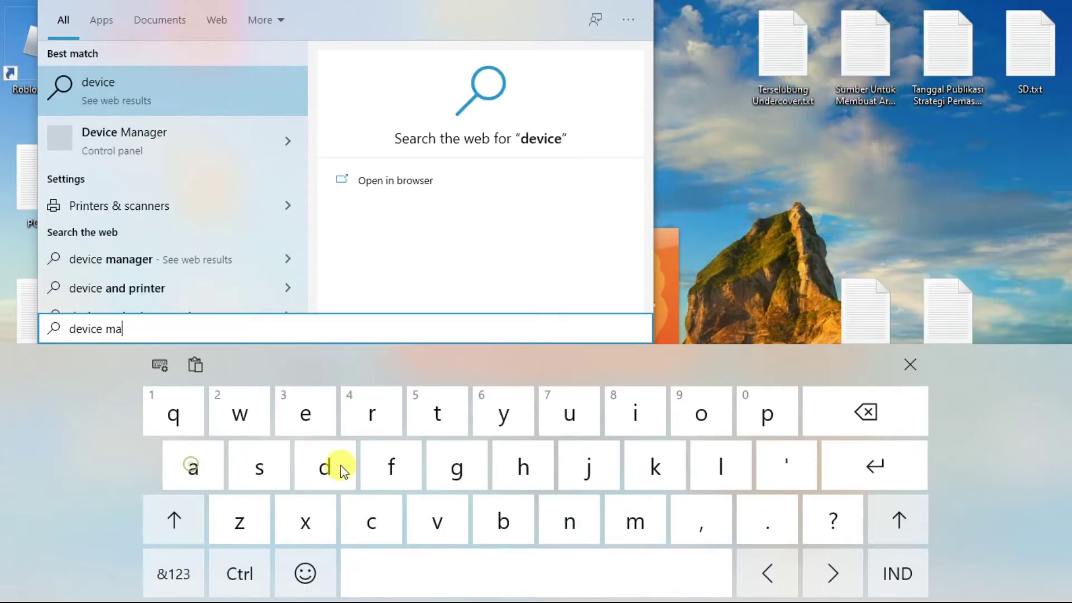
pyautogui.click(568, 522)
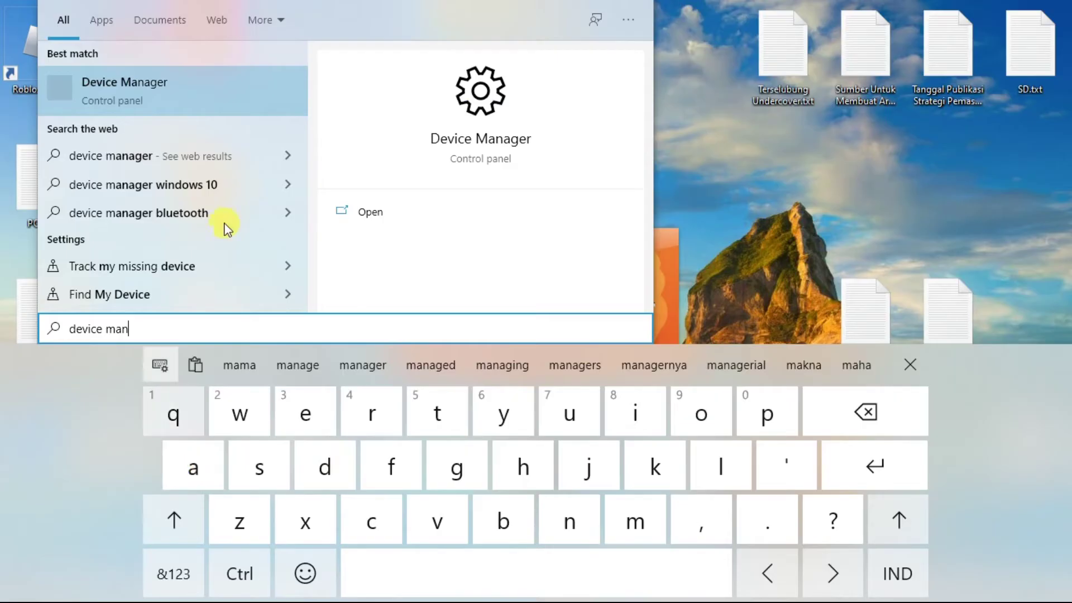
pyautogui.write('a')
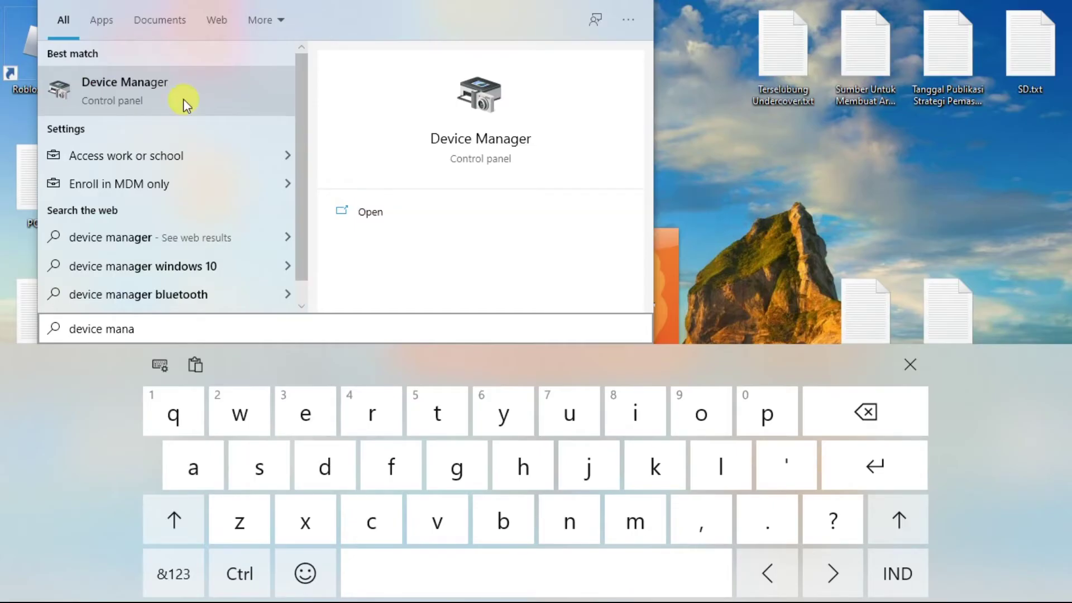
pyautogui.click(369, 212)
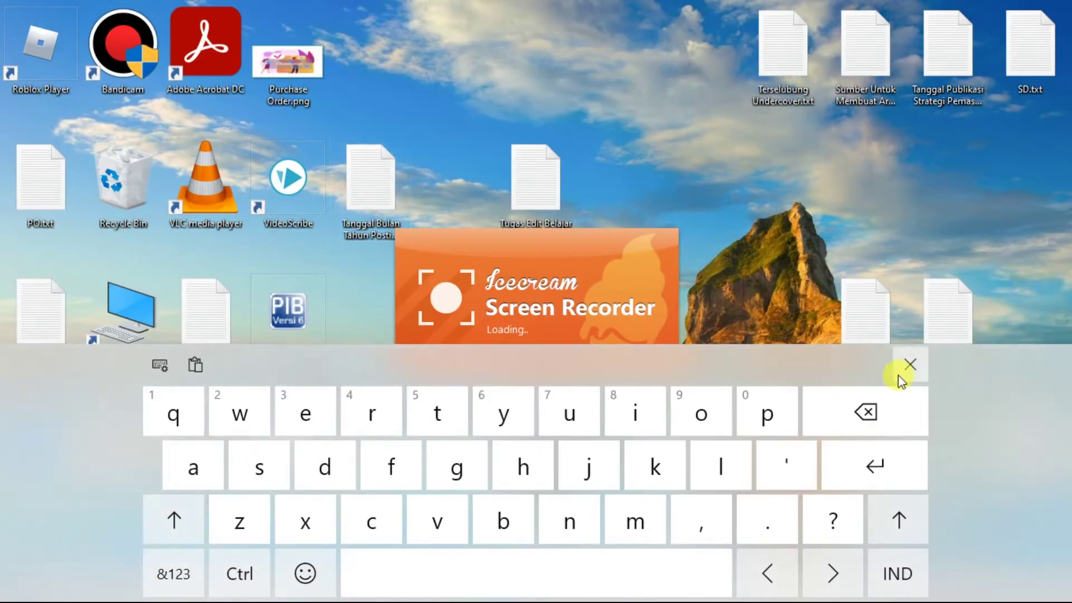
pyautogui.click(909, 367)
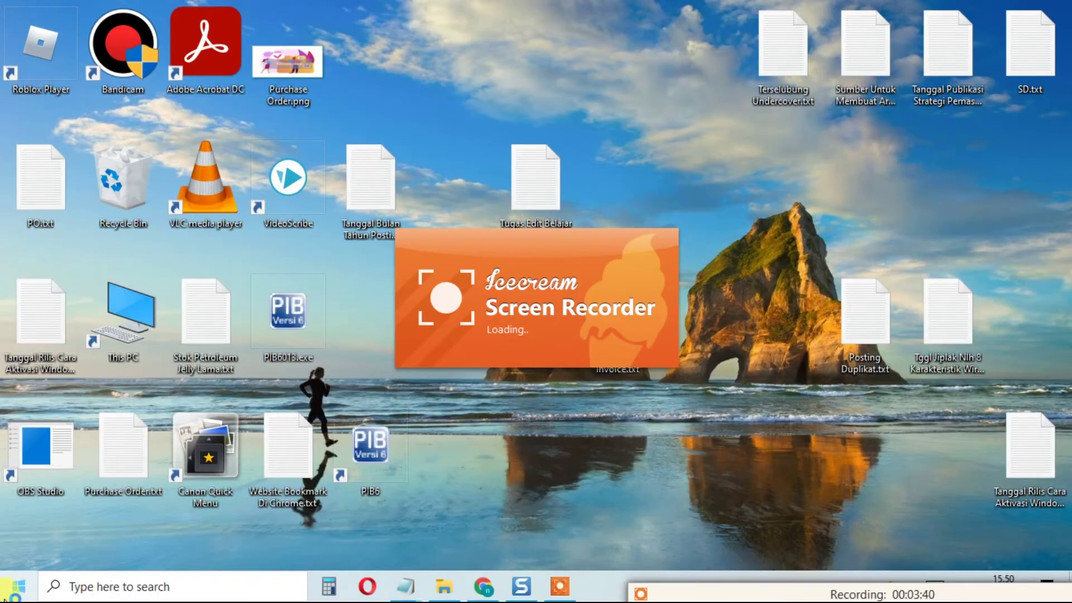
pyautogui.rightClick(18, 586)
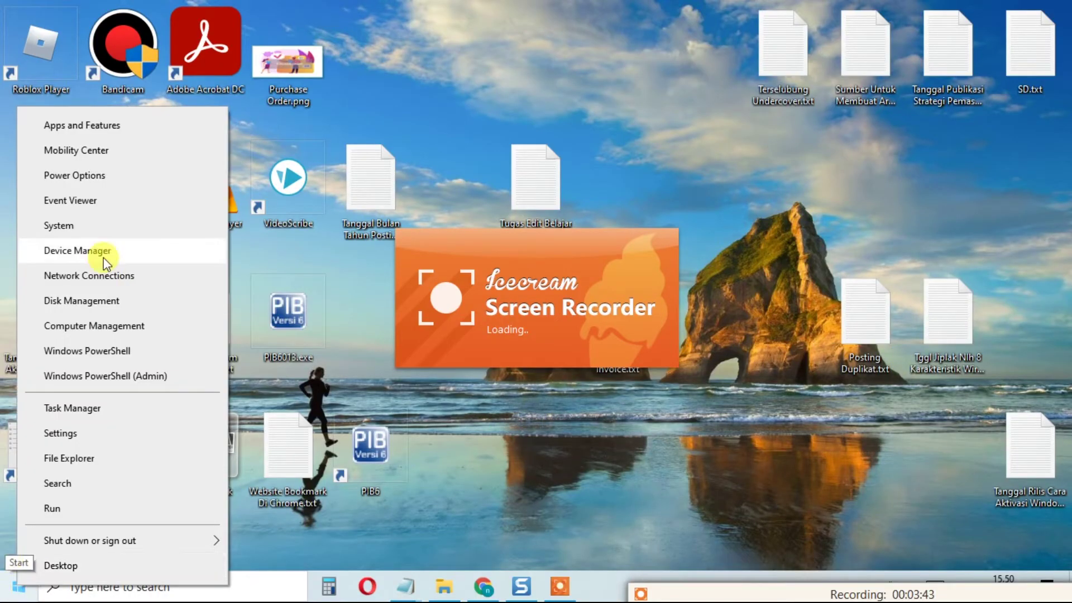
pyautogui.rightClick(18, 585)
pyautogui.click(21, 587)
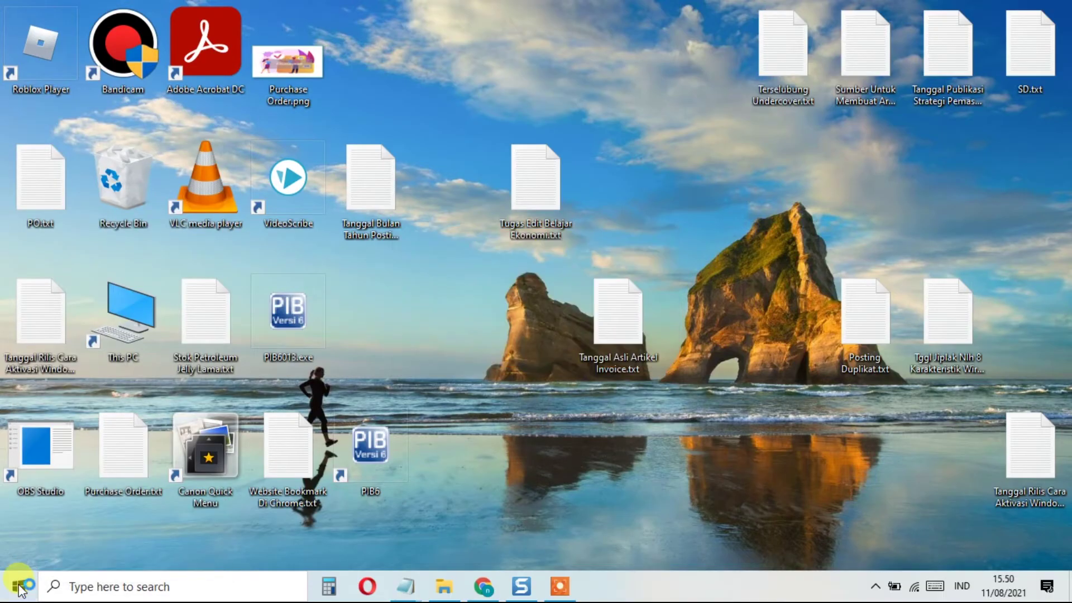
pyautogui.moveTo(516, 589)
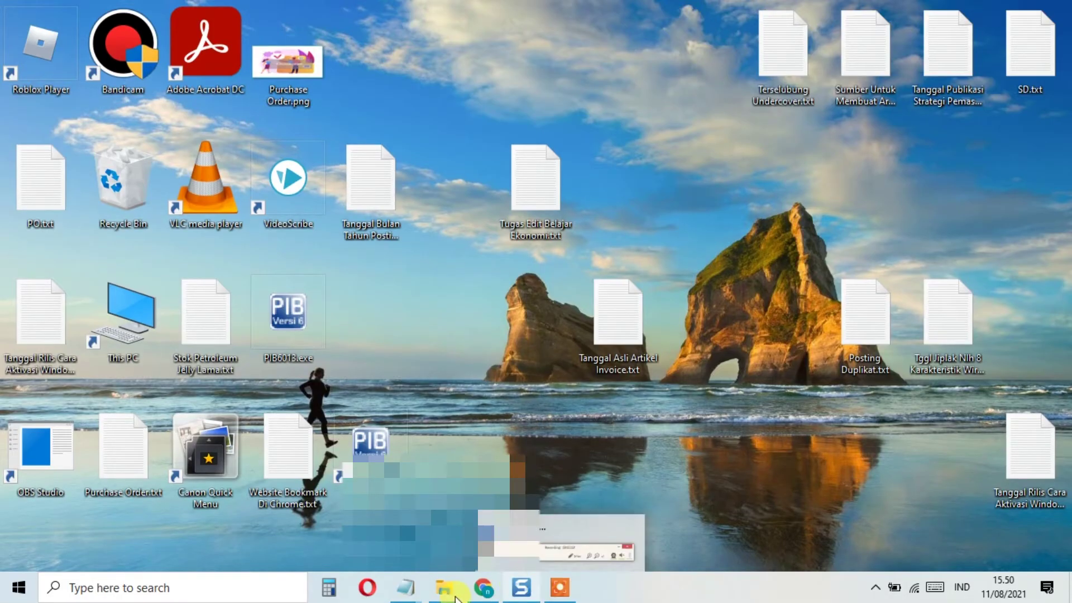
pyautogui.moveTo(445, 593)
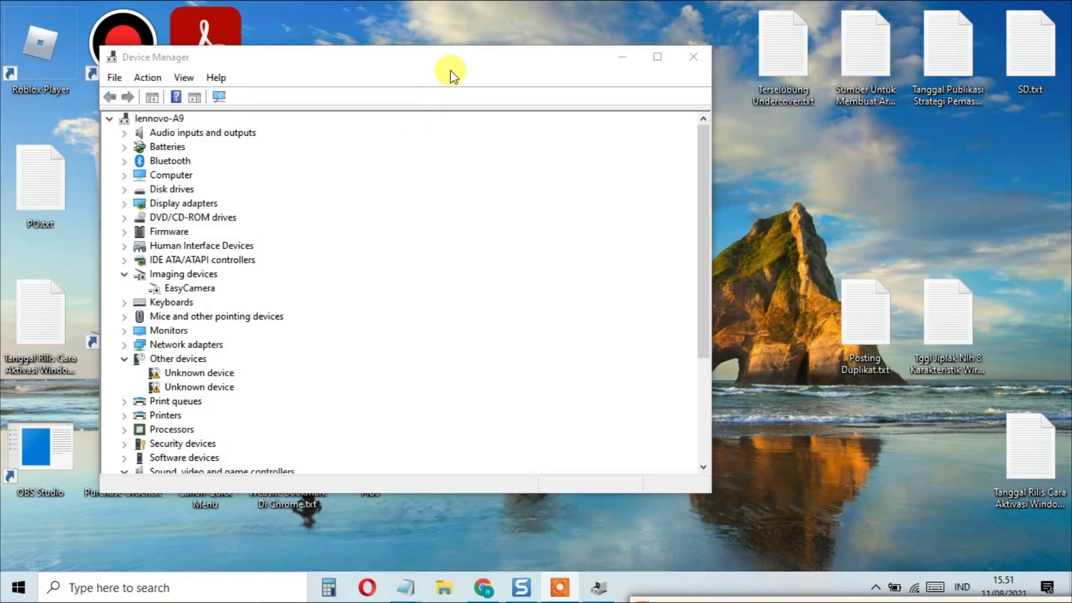
# Expand the Keyboards category in Device Manager and start a driver update for the Standard PS/2 Keyboard
pyautogui.click(452, 73)
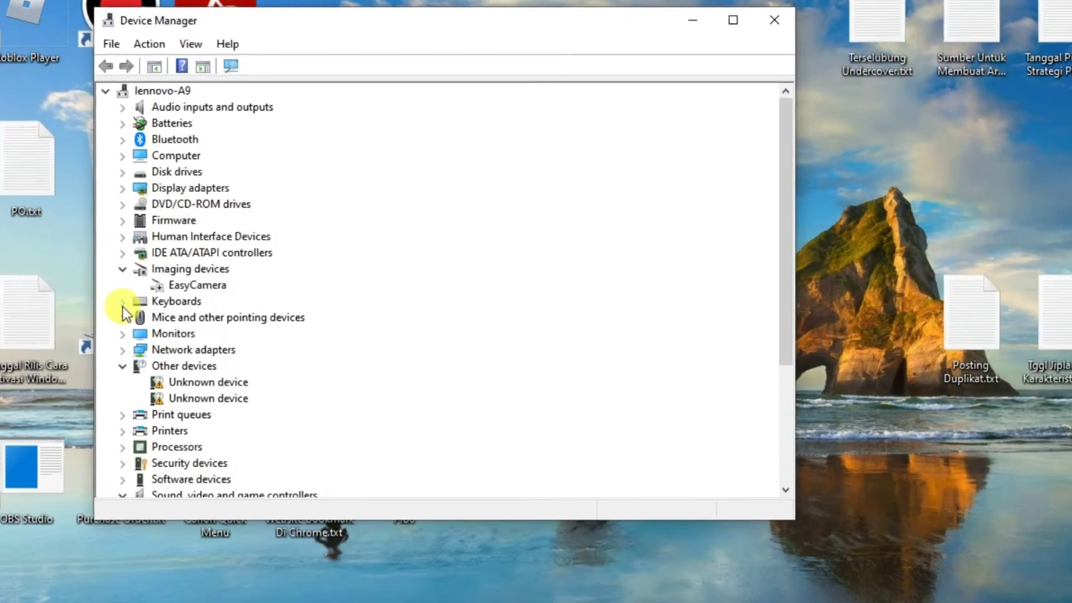
pyautogui.click(123, 302)
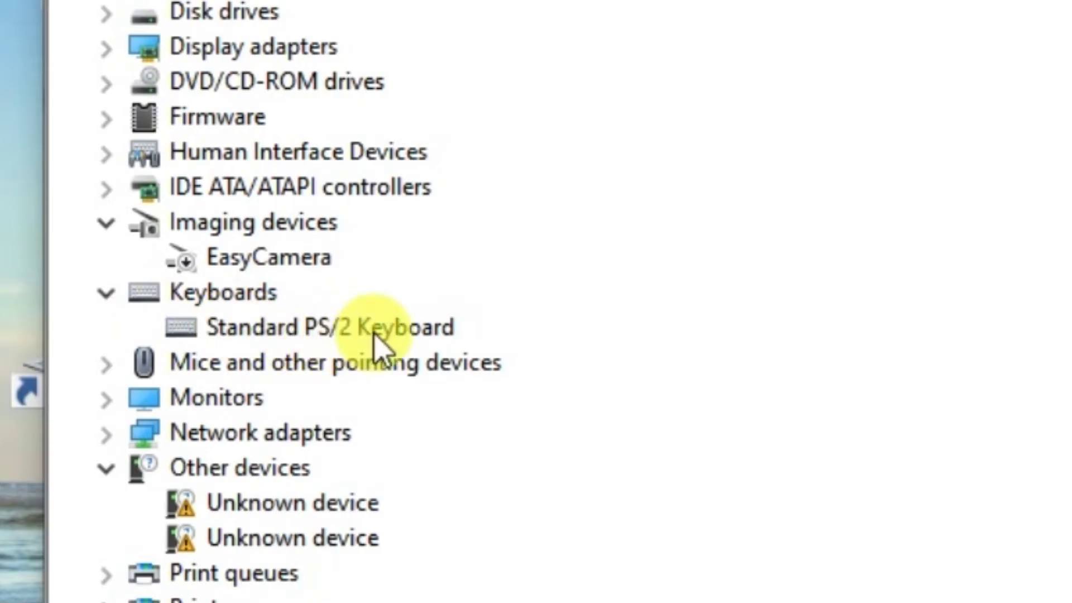
pyautogui.click(393, 330)
pyautogui.rightClick(393, 330)
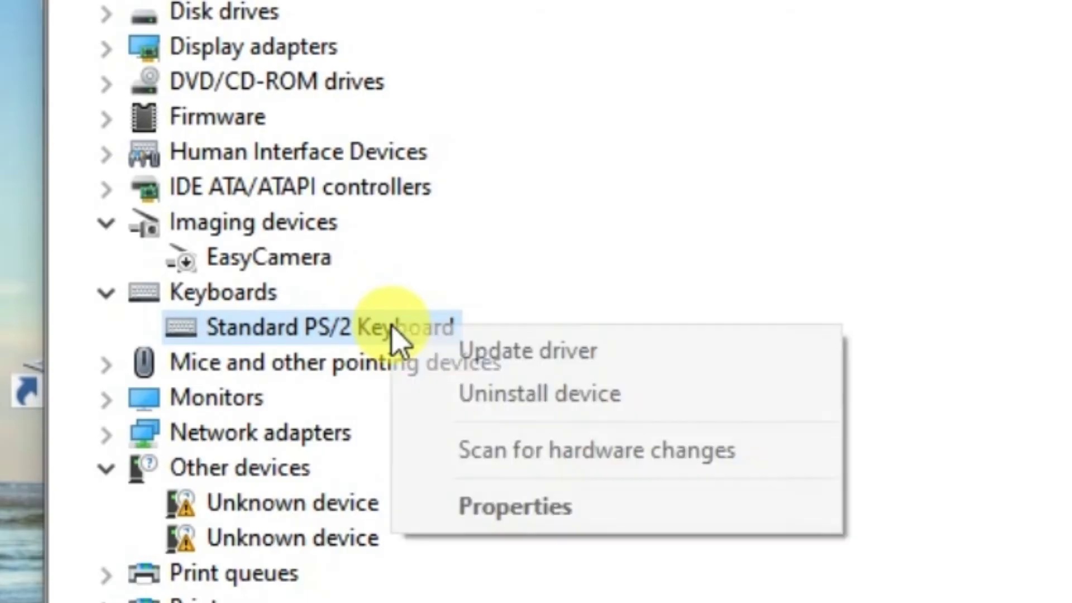
pyautogui.click(614, 352)
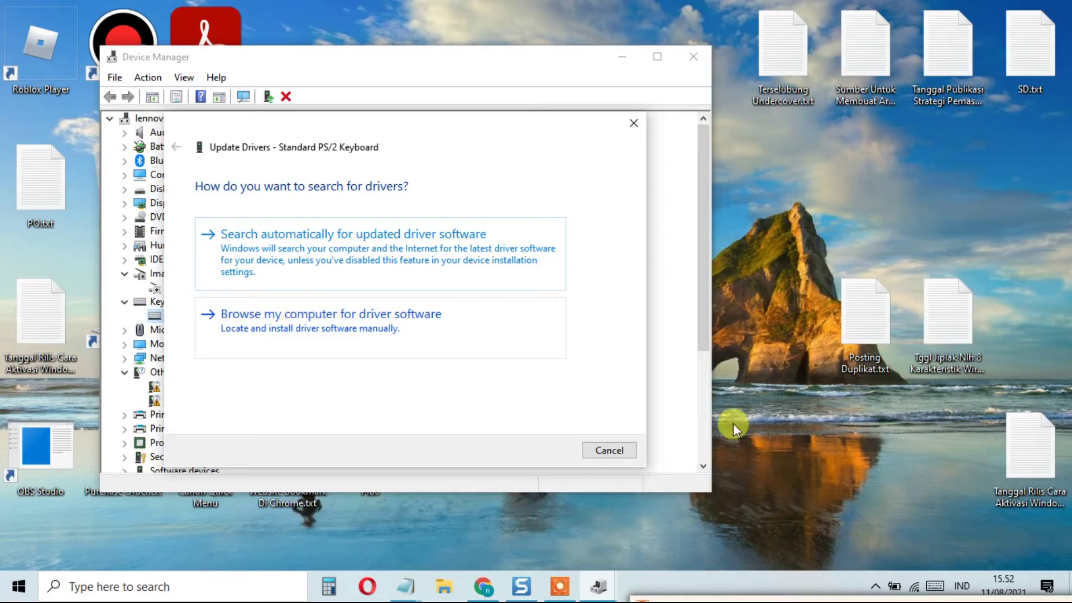
# Choose to browse the computer for driver software and select Standard PS/2 Keyboard from the list of available drivers
pyautogui.moveTo(712, 596)
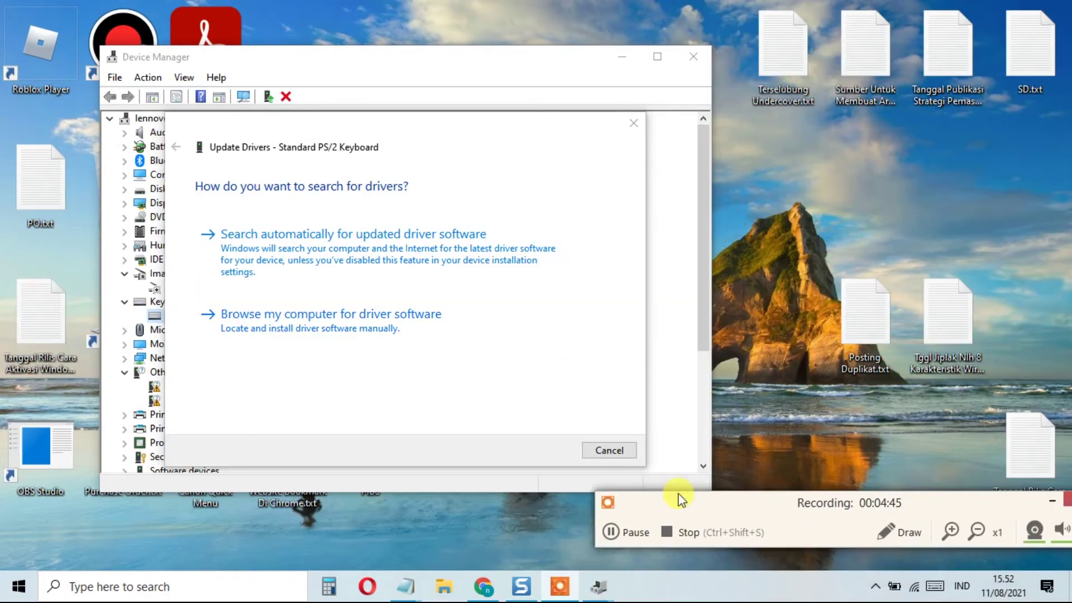
pyautogui.click(632, 532)
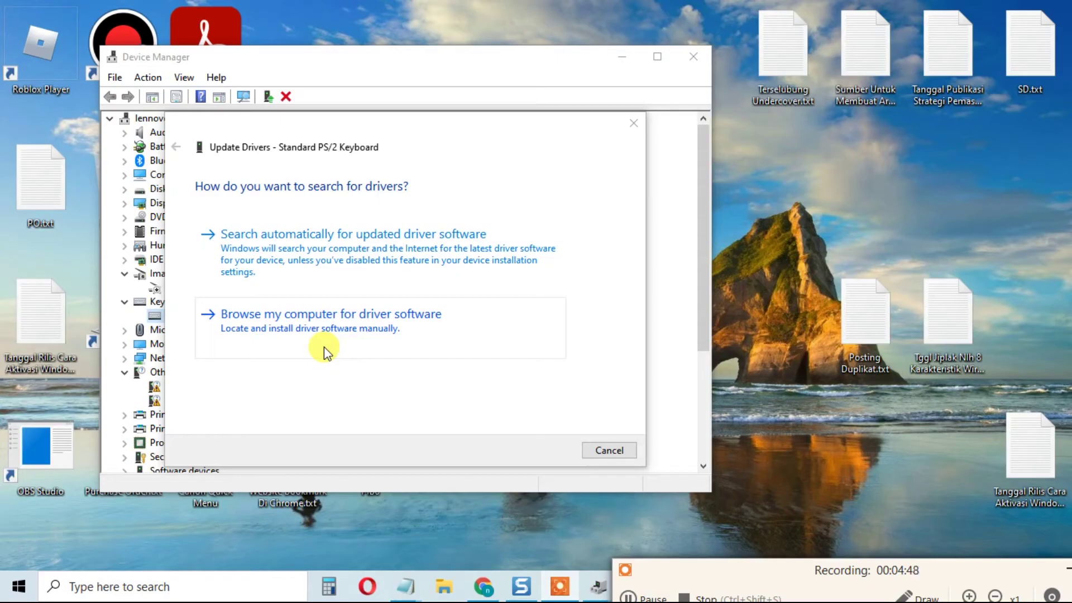
pyautogui.click(260, 314)
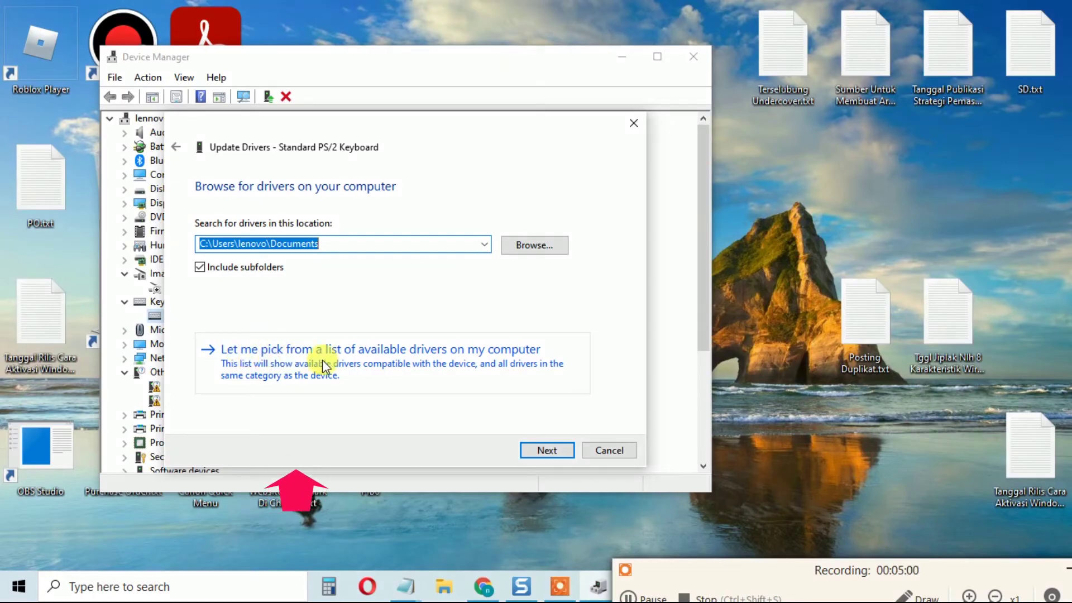
pyautogui.click(391, 357)
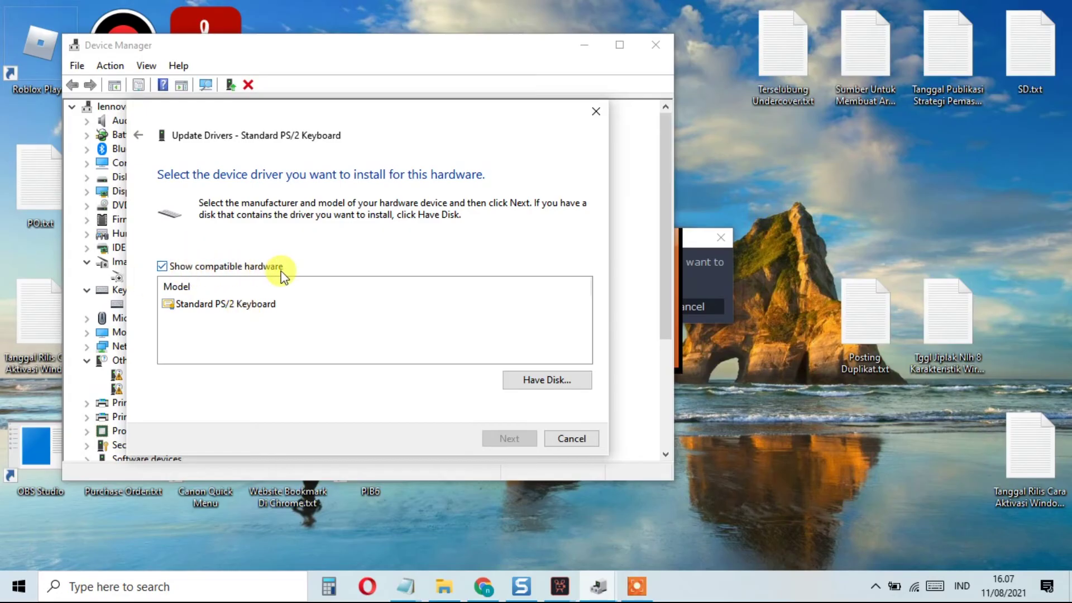
pyautogui.click(233, 308)
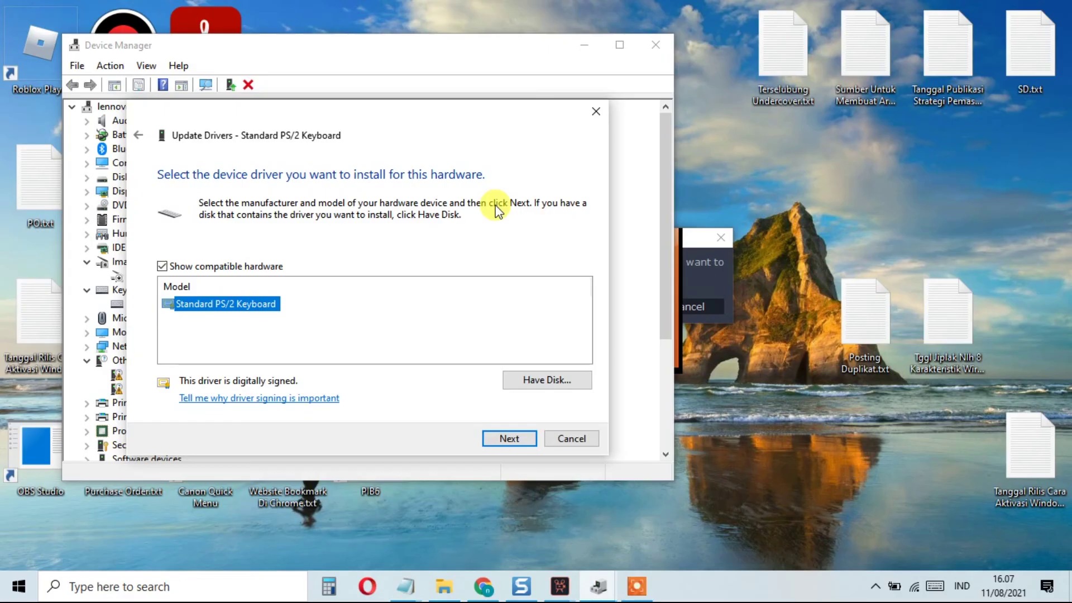
pyautogui.click(704, 239)
pyautogui.click(707, 235)
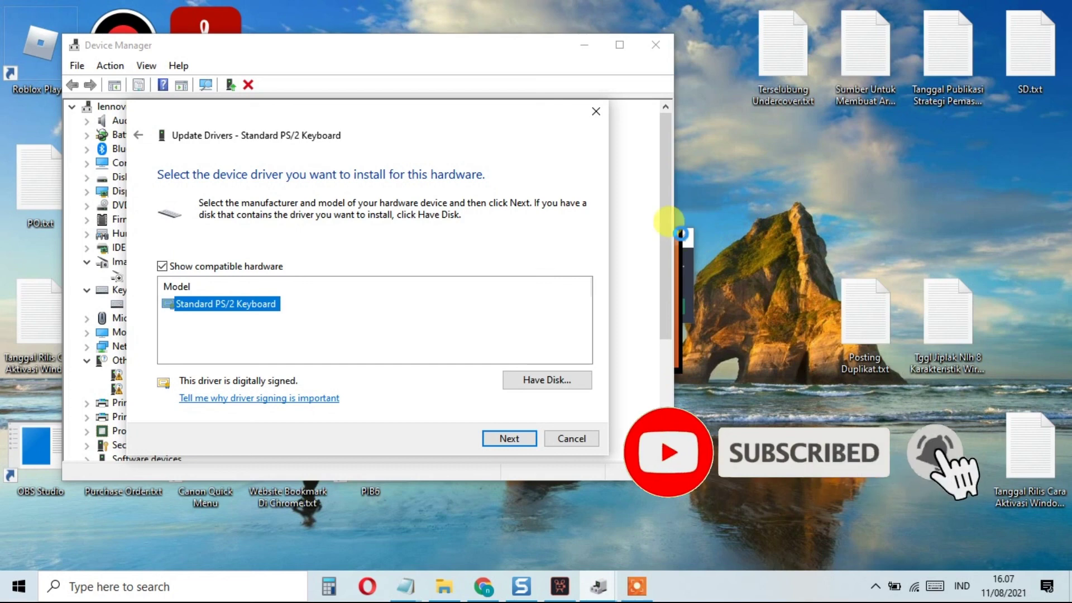
pyautogui.click(592, 44)
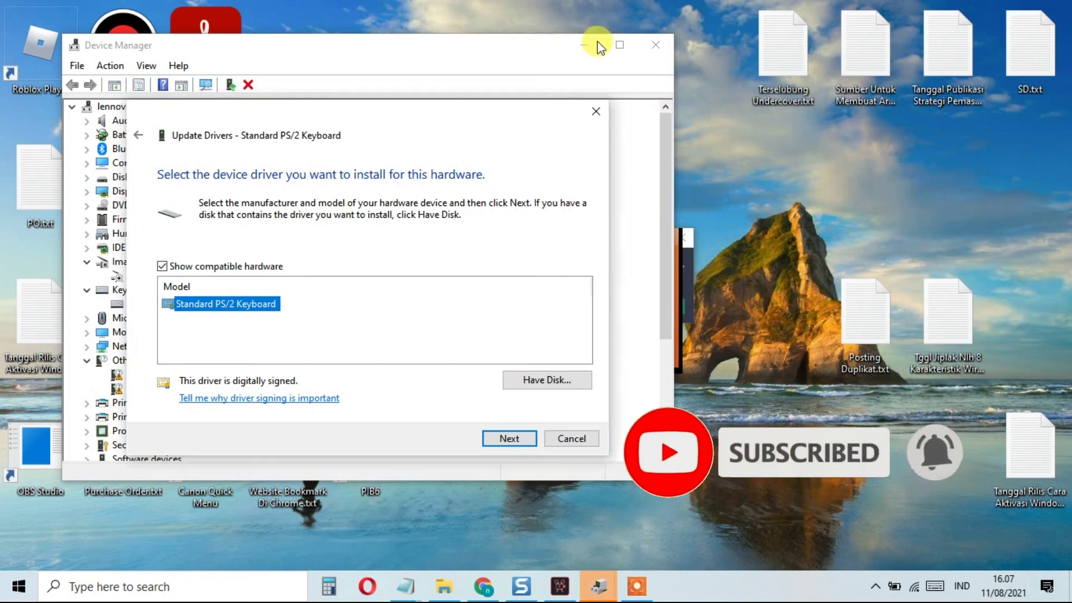